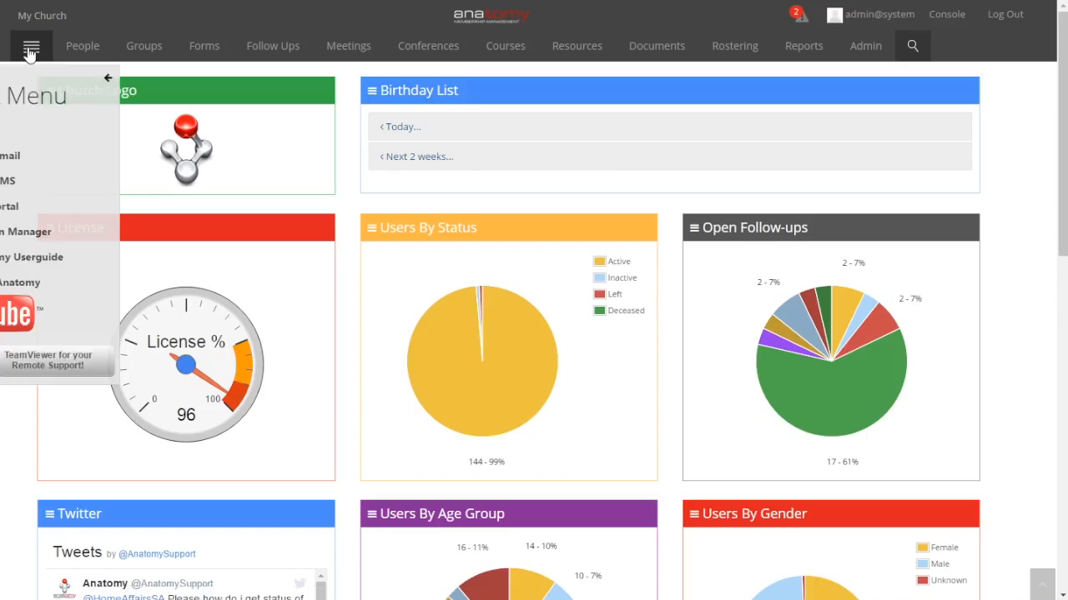
# - Download and install the Anatomy CheckIn Manager, run it despite the unverified publisher, and dismiss the settings alert
pyautogui.click(51, 234)
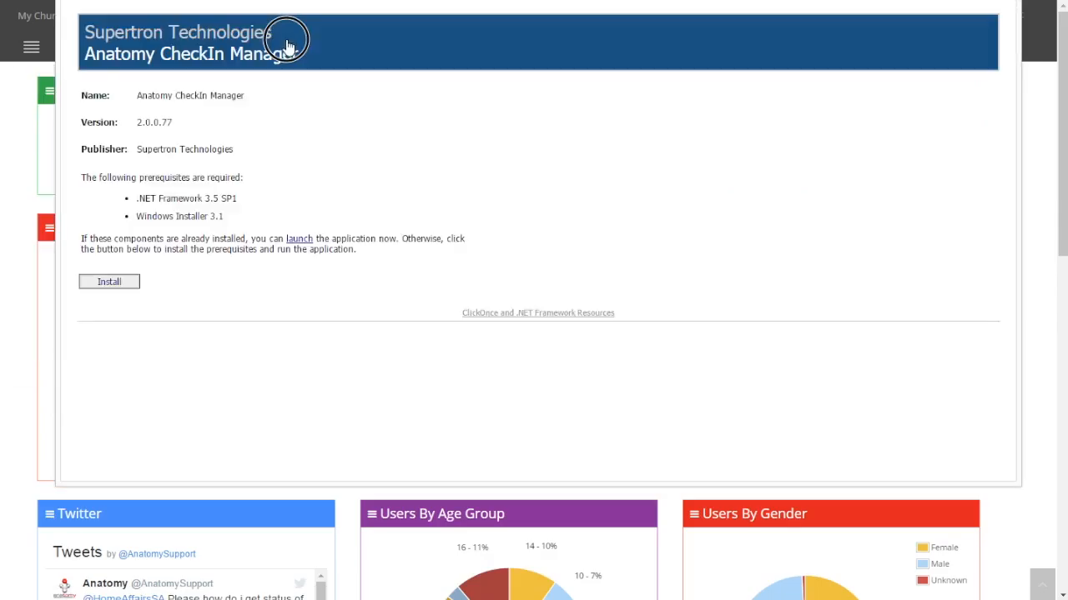
pyautogui.moveTo(287, 40); pyautogui.dragTo(137, 268)
pyautogui.click(115, 295)
pyautogui.click(109, 283)
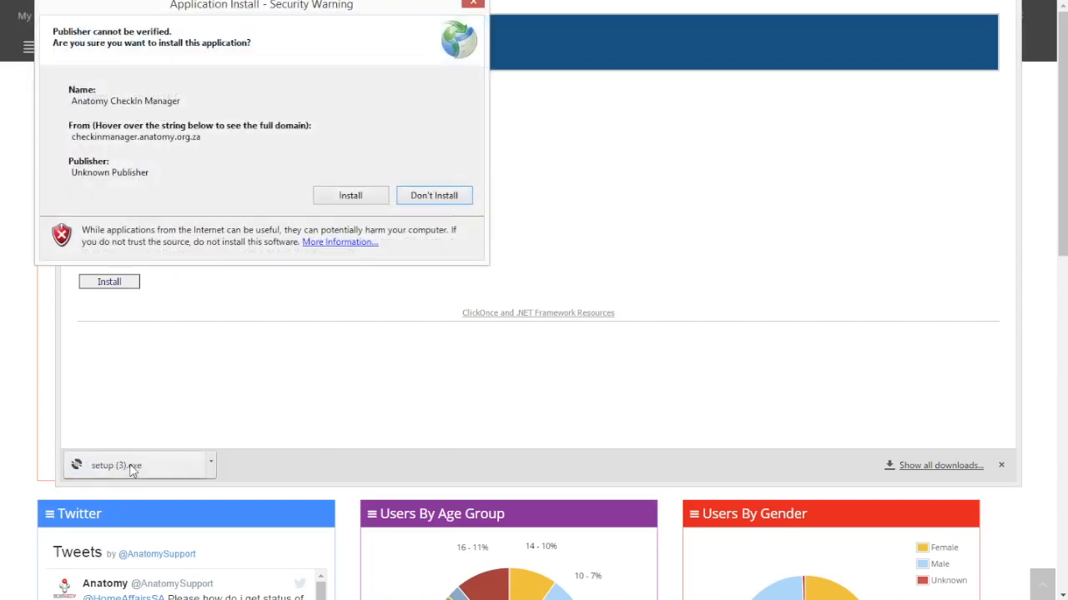
pyautogui.click(356, 206)
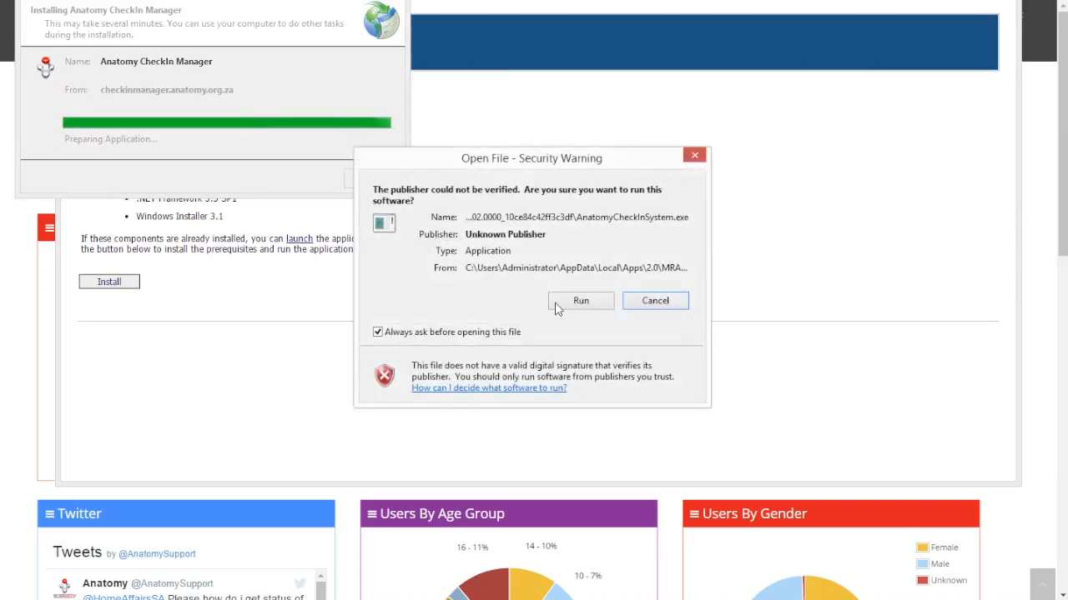
pyautogui.click(576, 303)
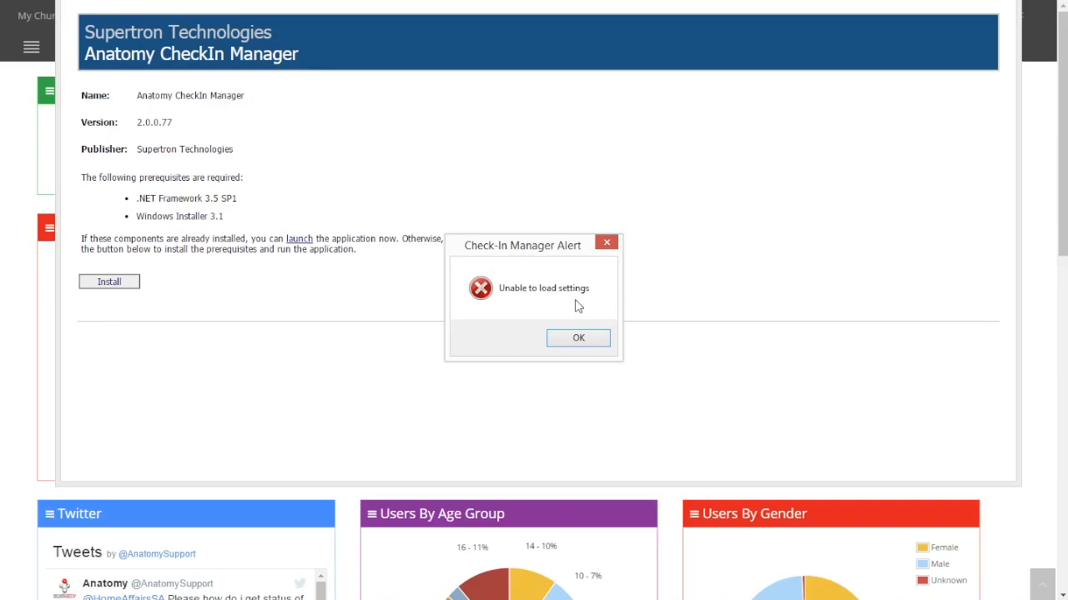
pyautogui.click(576, 339)
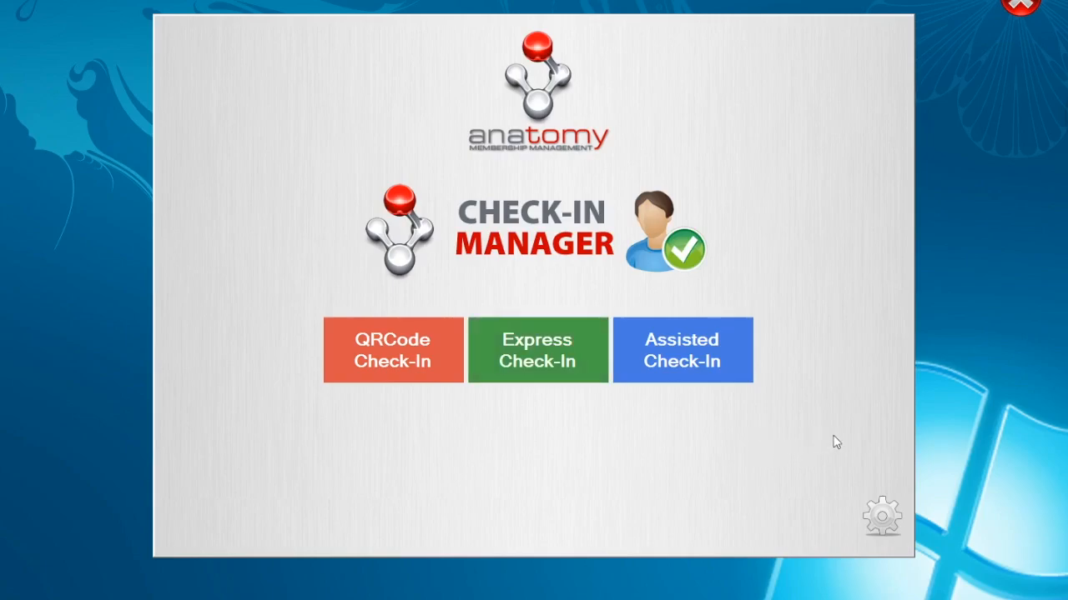
pyautogui.click(881, 518)
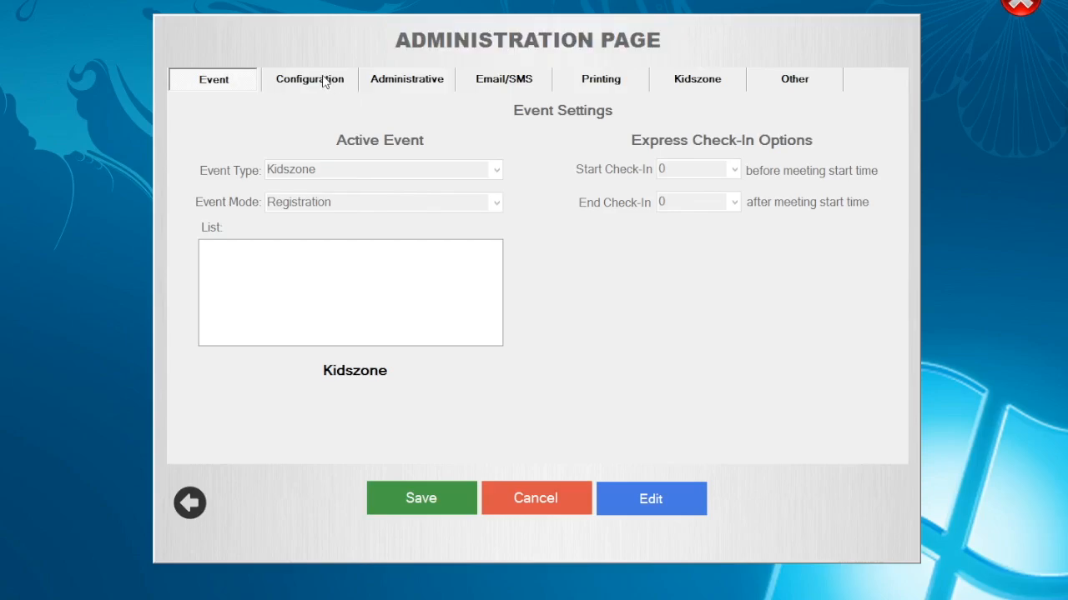
pyautogui.click(320, 85)
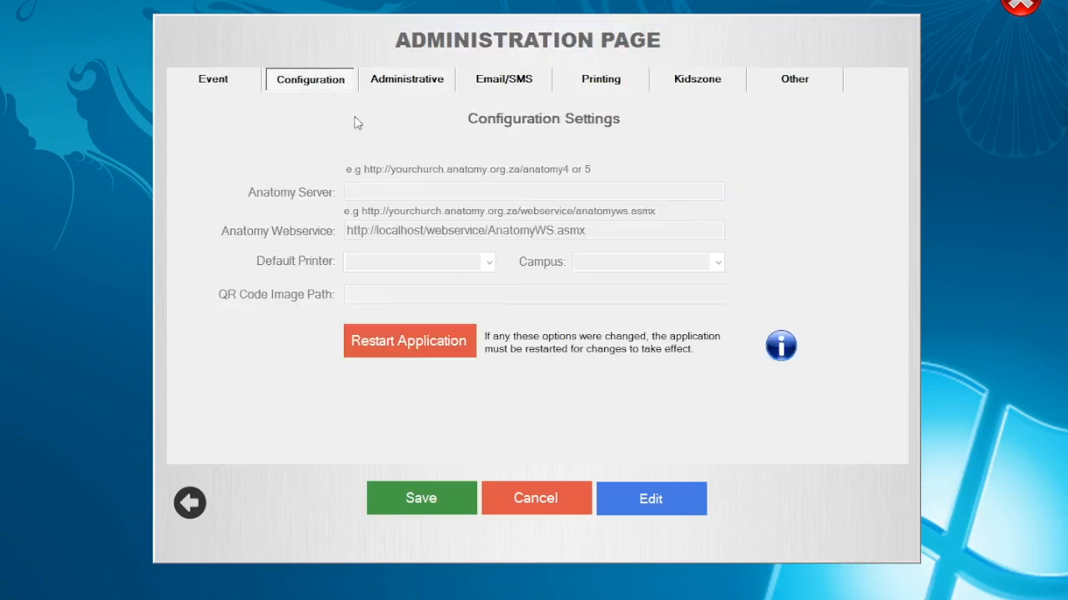
pyautogui.click(634, 495)
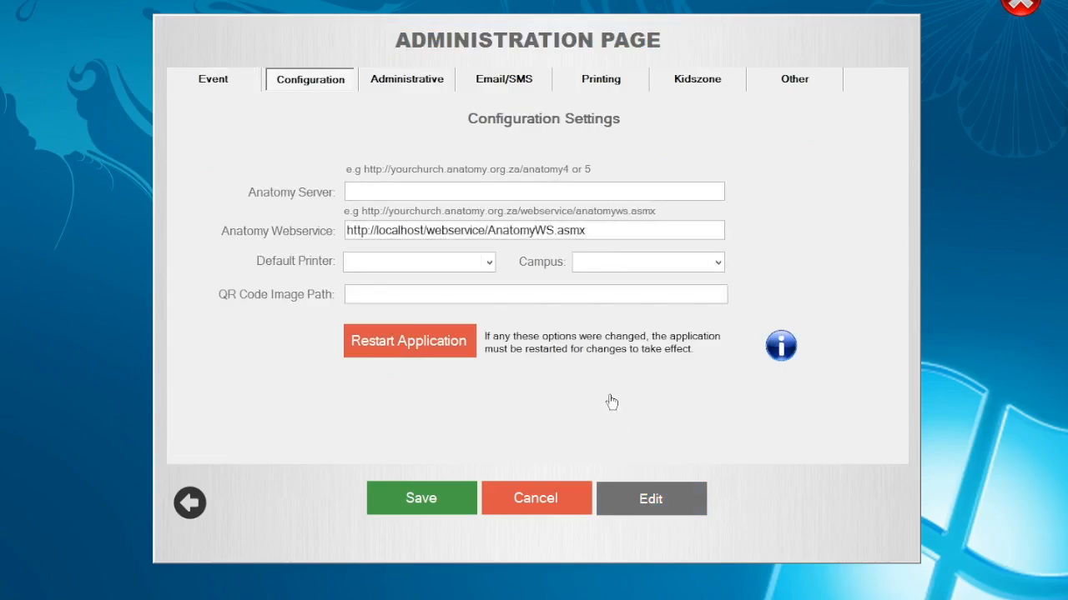
pyautogui.click(510, 191)
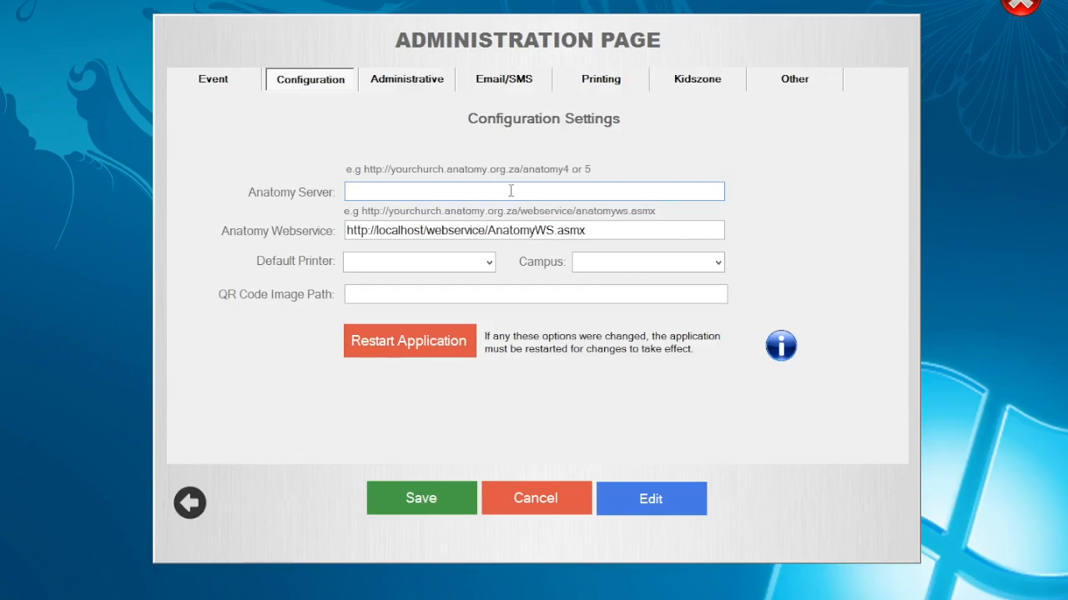
pyautogui.write('http://demo.anatomy')
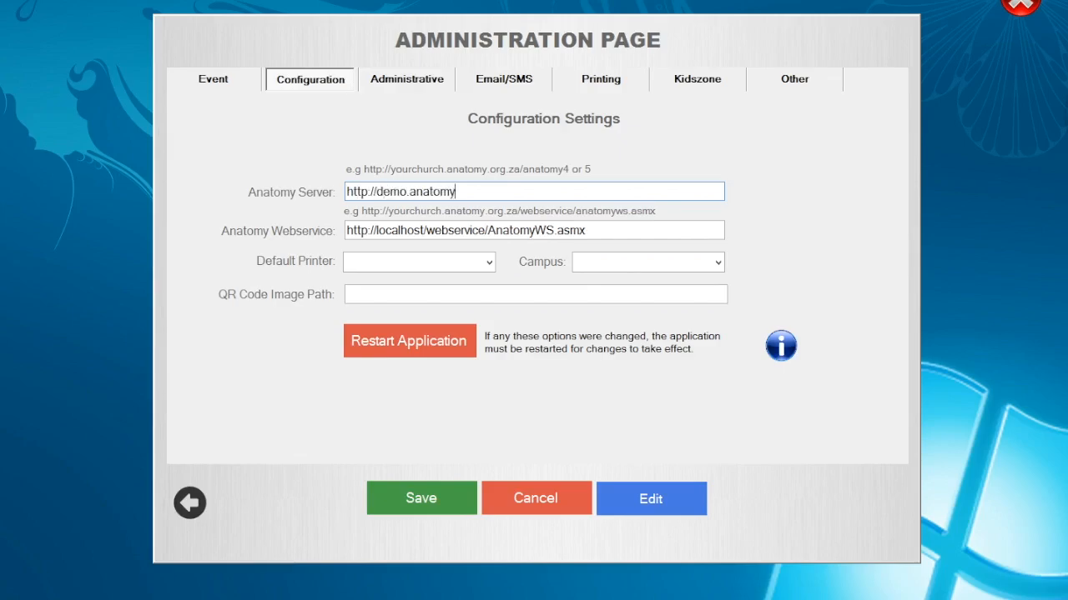
pyautogui.write('.org.za/anatomy')
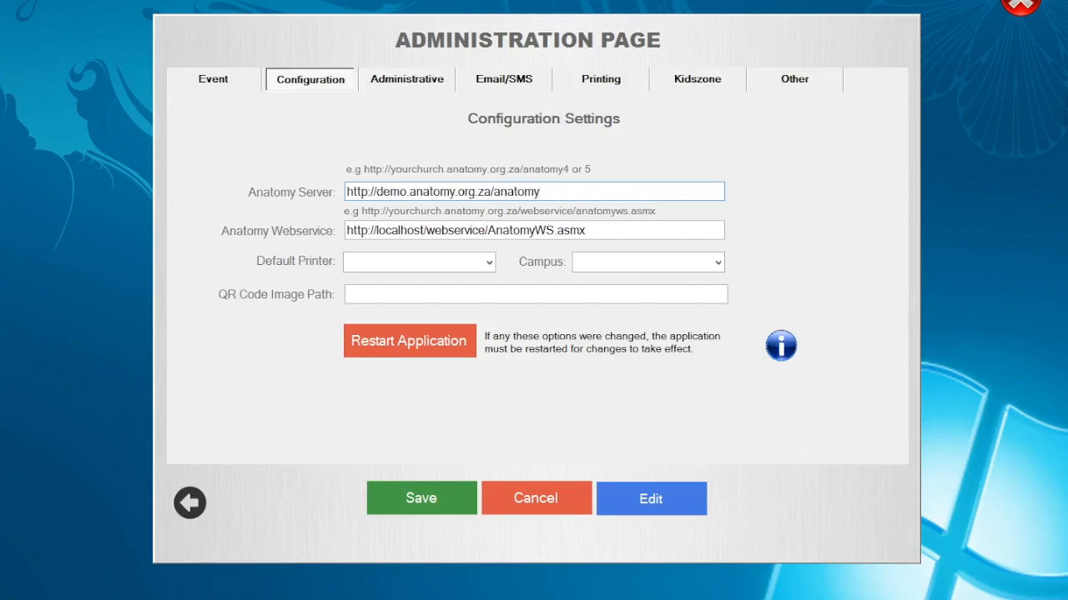
pyautogui.write('5')
pyautogui.click(407, 233)
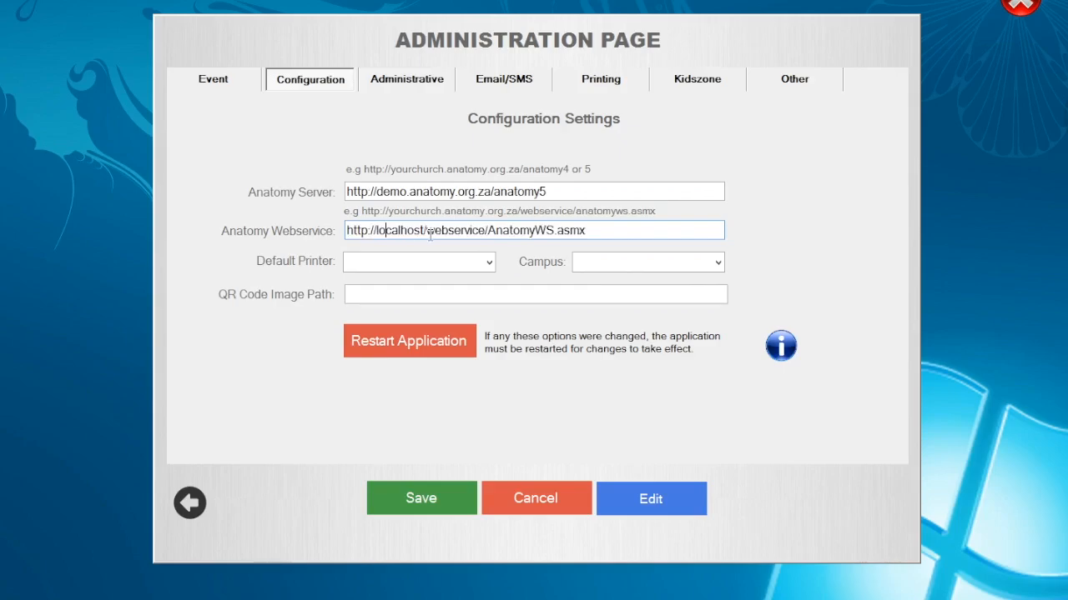
pyautogui.click(375, 231)
pyautogui.write('de')
pyautogui.write('mo.anatom')
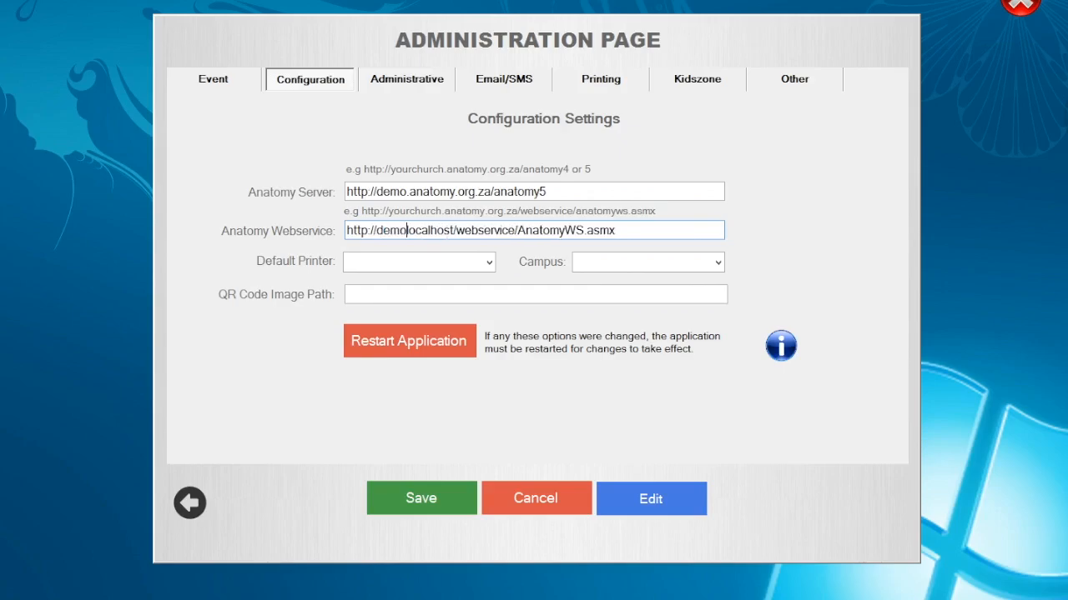
pyautogui.write('y.org.')
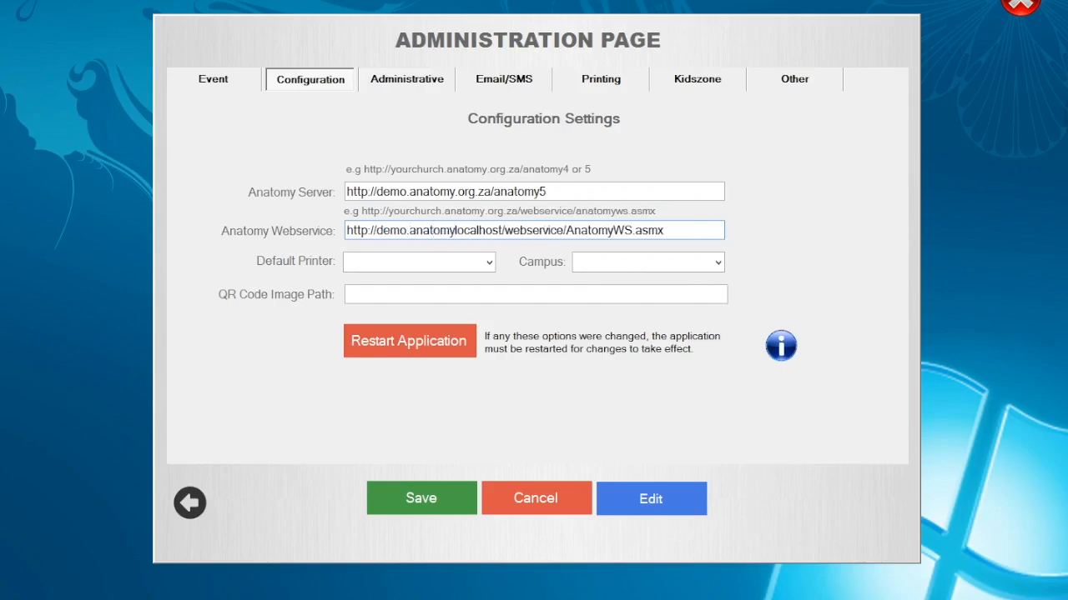
pyautogui.write('za')
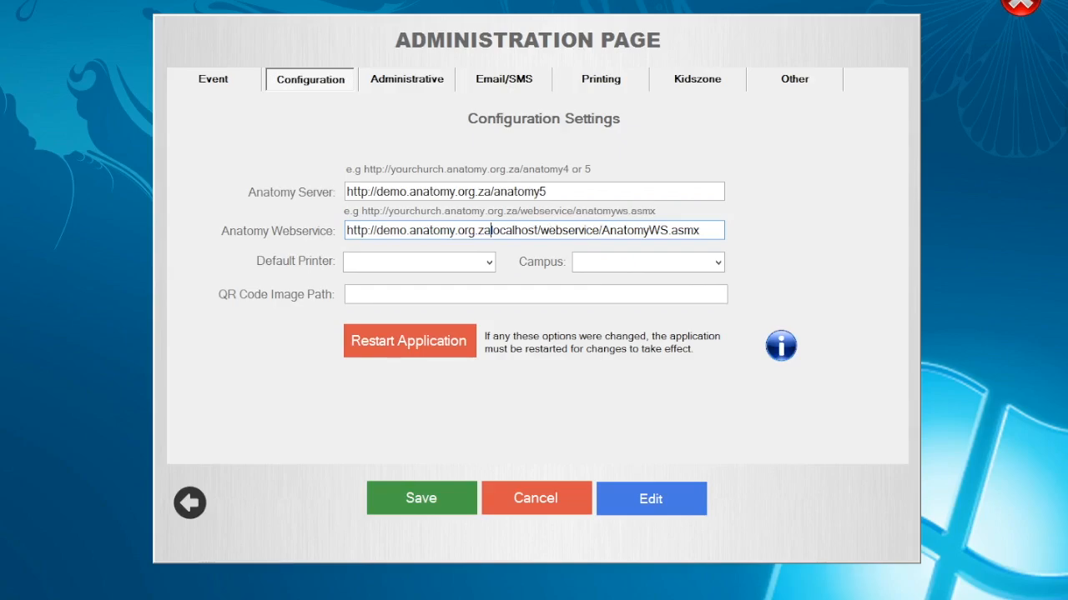
pyautogui.press('Delete')
pyautogui.press('Delete')
pyautogui.press('Delete')
pyautogui.press('Delete')
pyautogui.press('Delete')
pyautogui.press('Delete')
pyautogui.press('Delete')
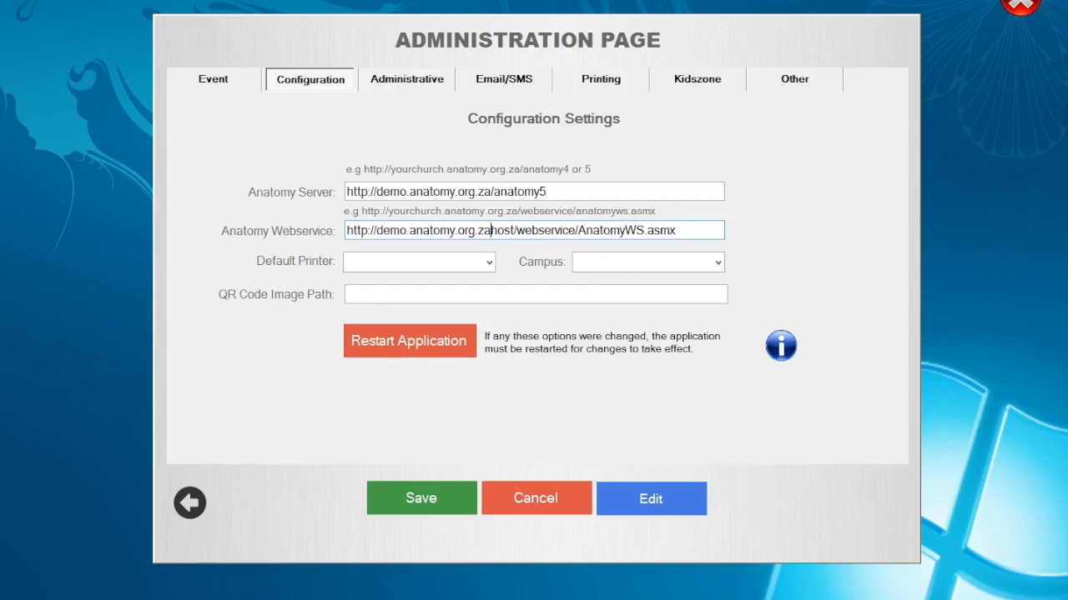
pyautogui.press('Delete')
pyautogui.press('Delete')
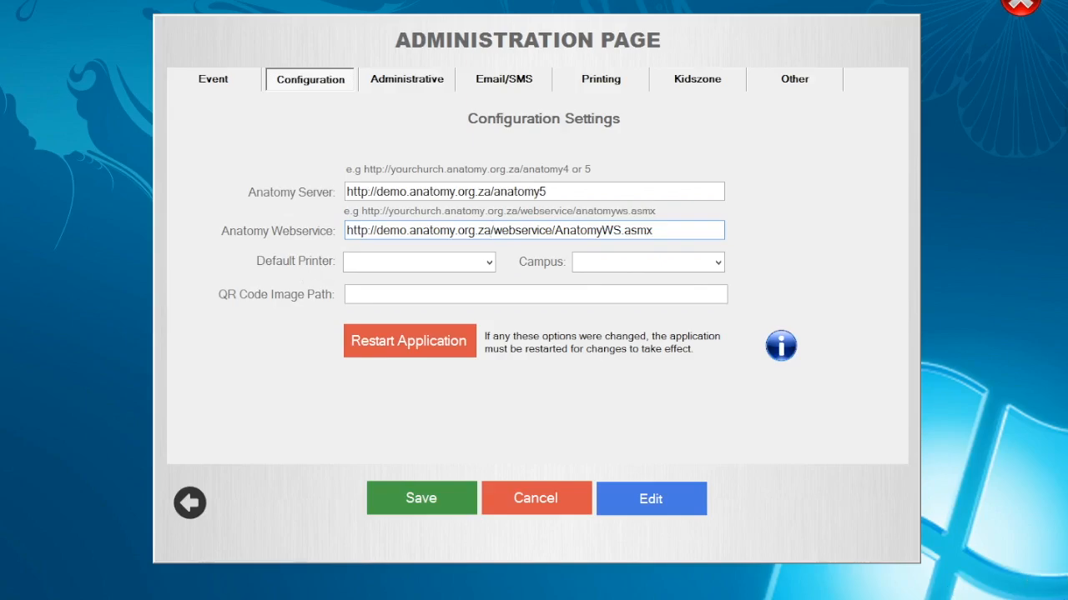
# - Save the server configuration, authenticate the webservice change with the SecretKey, and restart the application
pyautogui.click(423, 499)
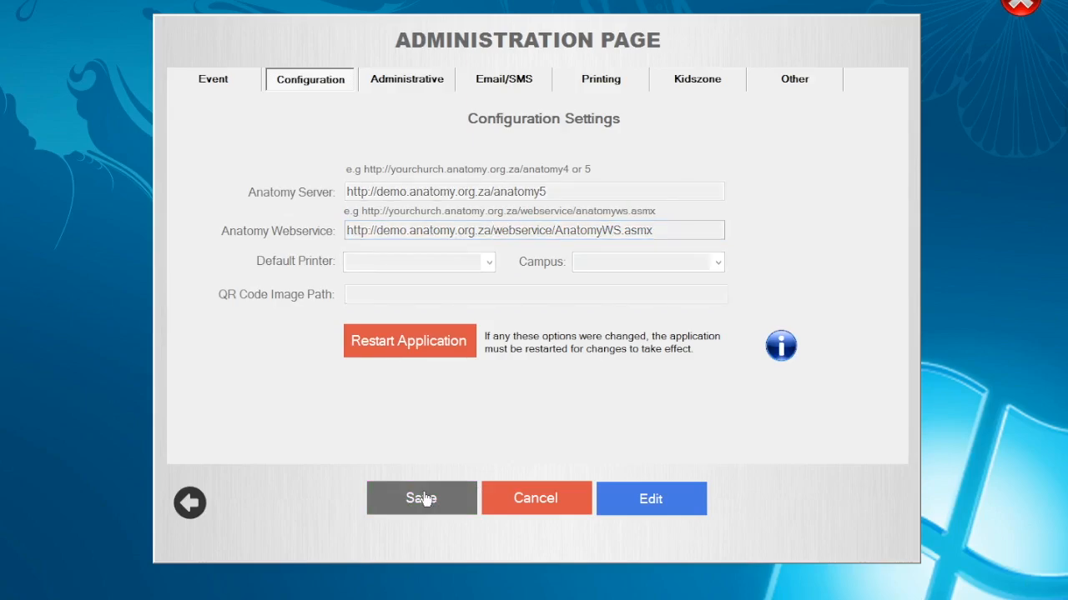
pyautogui.click(421, 348)
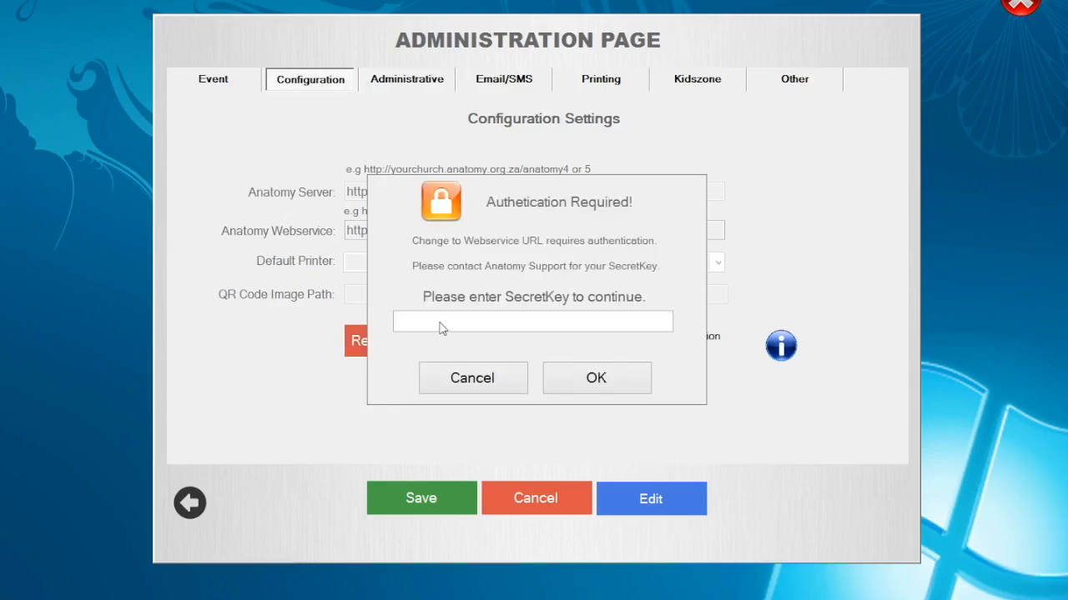
pyautogui.click(440, 323)
pyautogui.hotkey('ctrl', 'v')
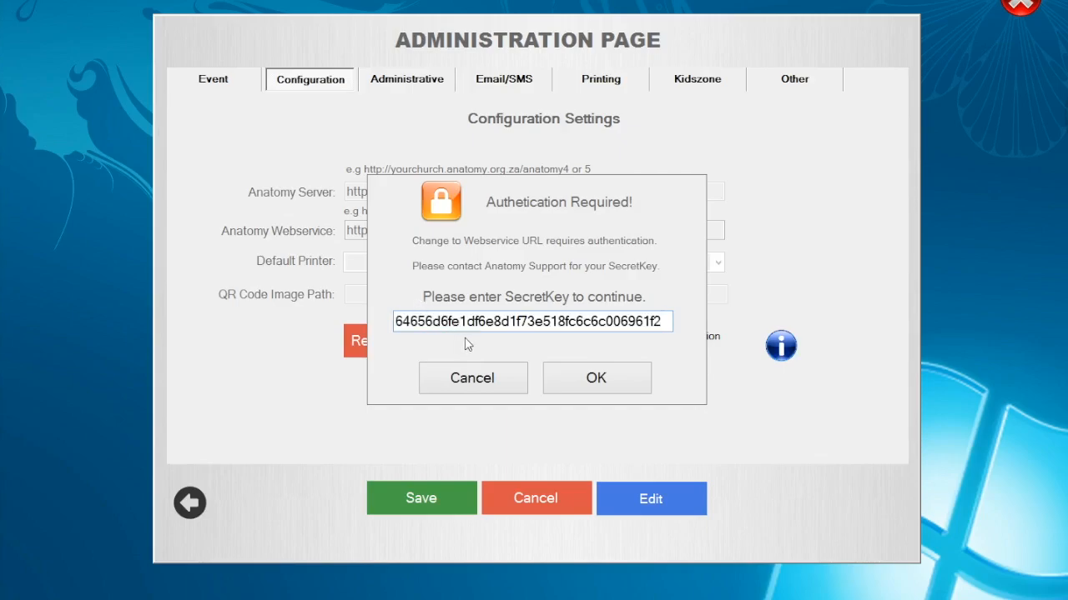
pyautogui.click(581, 386)
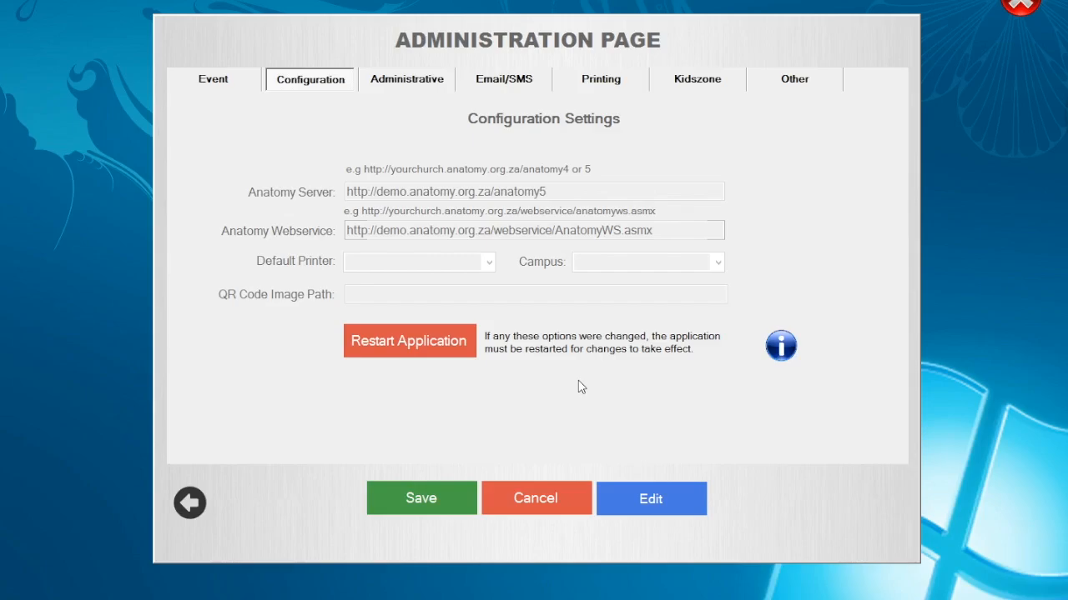
pyautogui.click(427, 340)
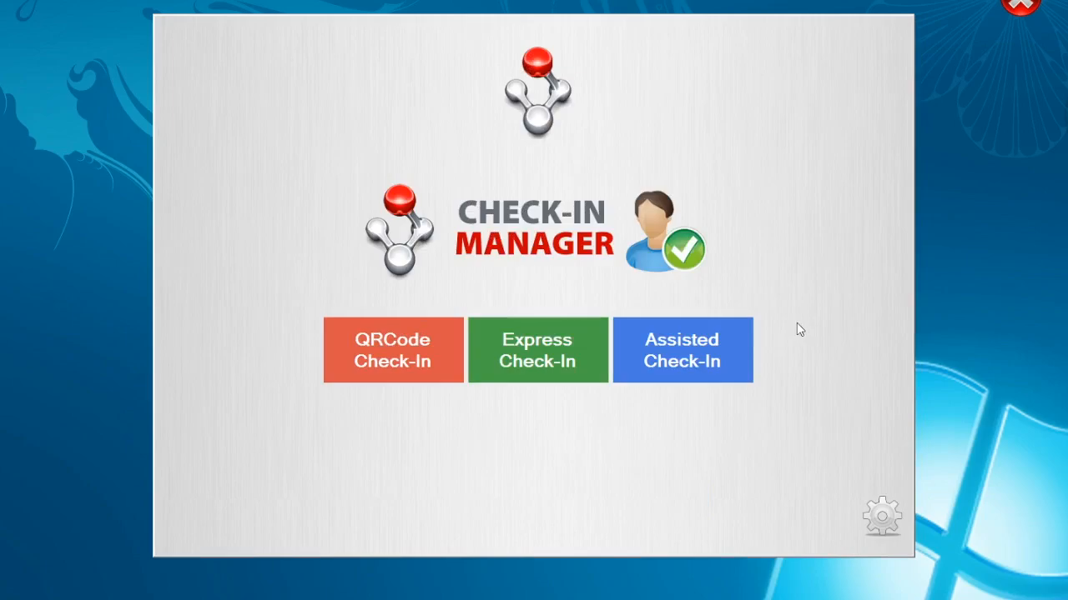
# - Set the campus to Main Campus and the default printer to PDFCreator, then save the configuration and restart the application
pyautogui.click(880, 516)
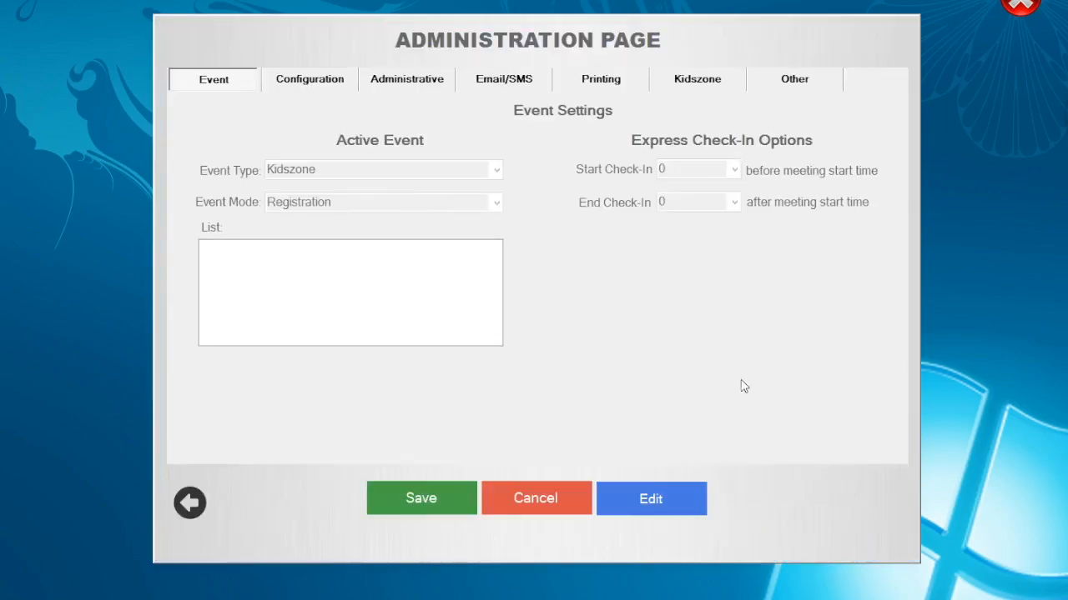
pyautogui.click(329, 83)
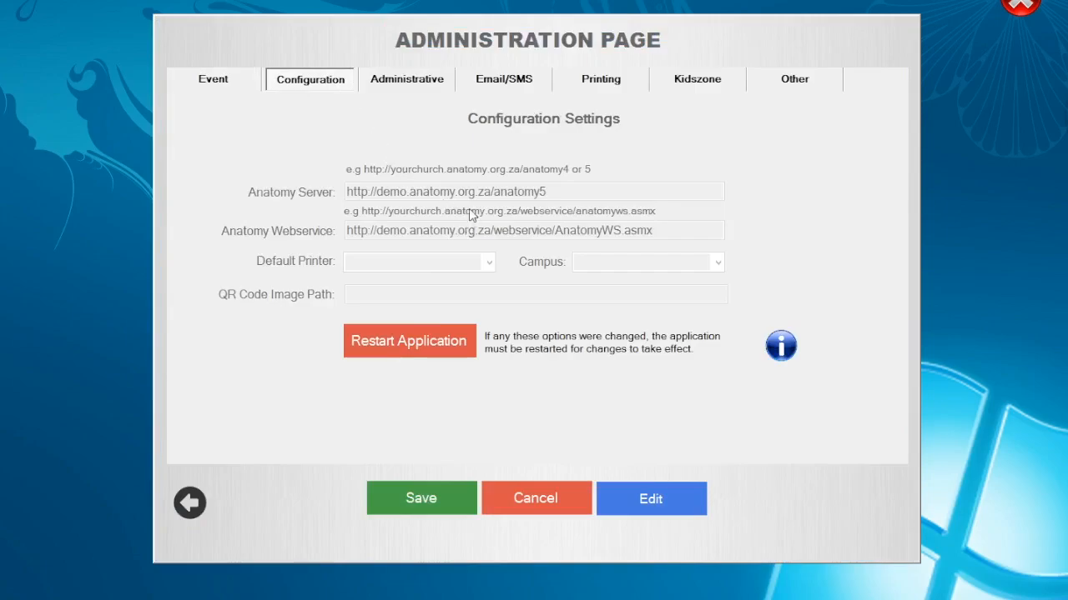
pyautogui.click(651, 501)
pyautogui.click(648, 505)
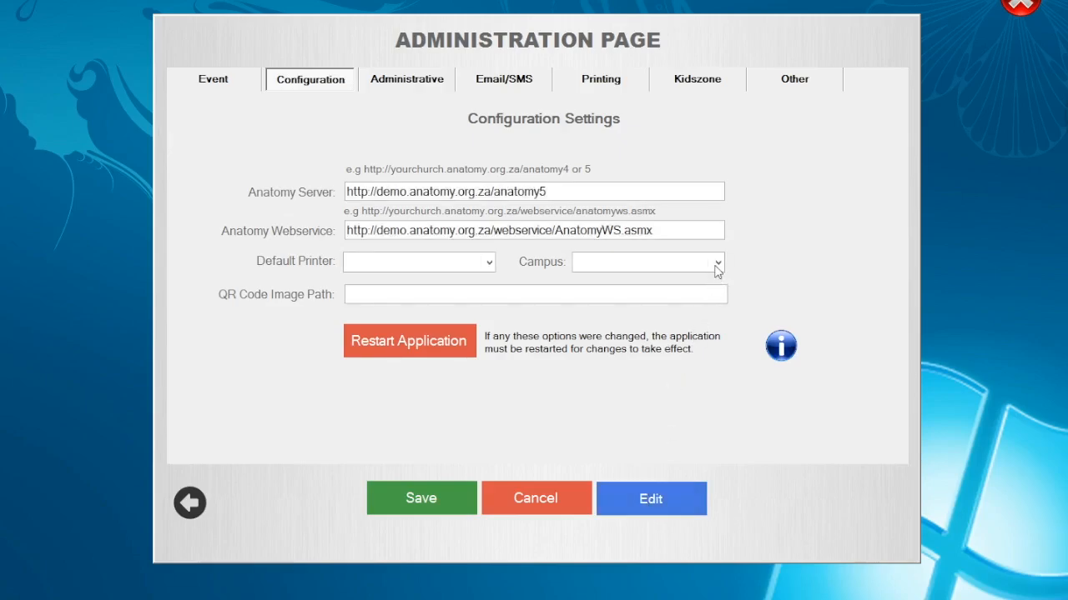
pyautogui.click(716, 263)
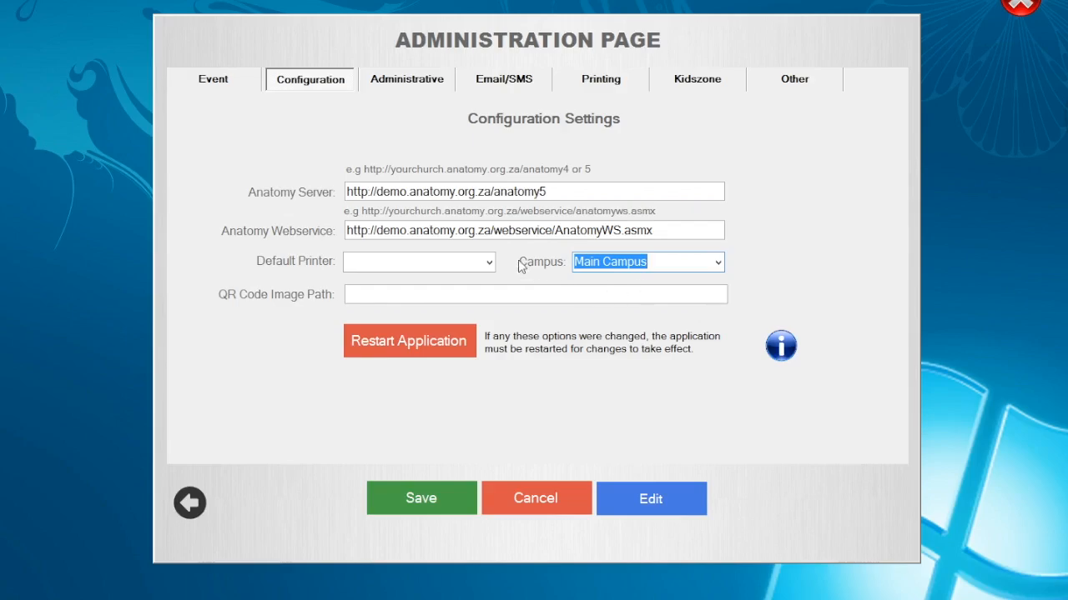
pyautogui.click(490, 265)
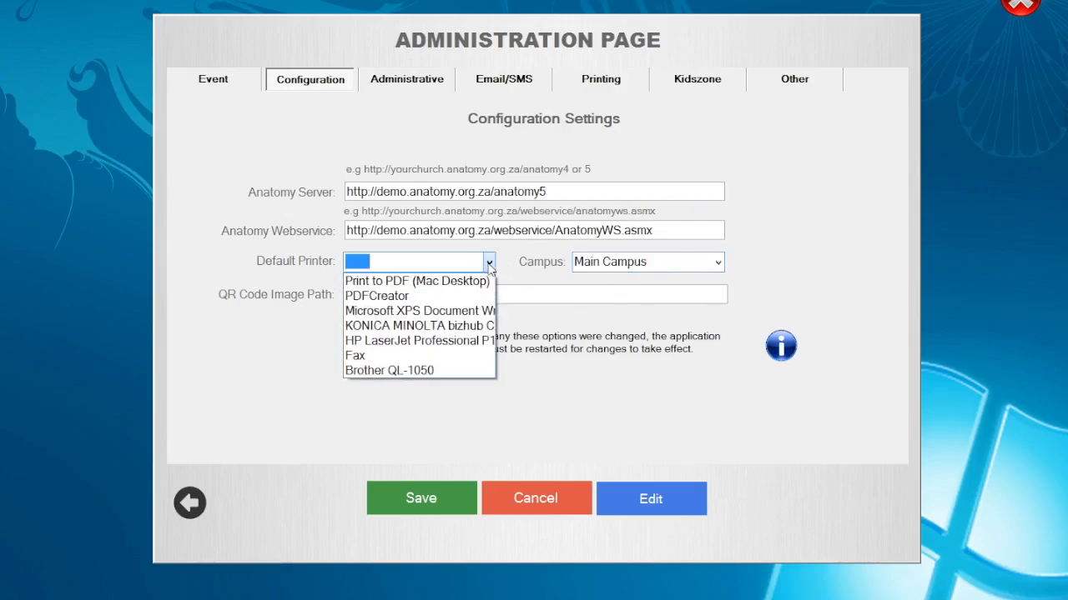
pyautogui.click(432, 297)
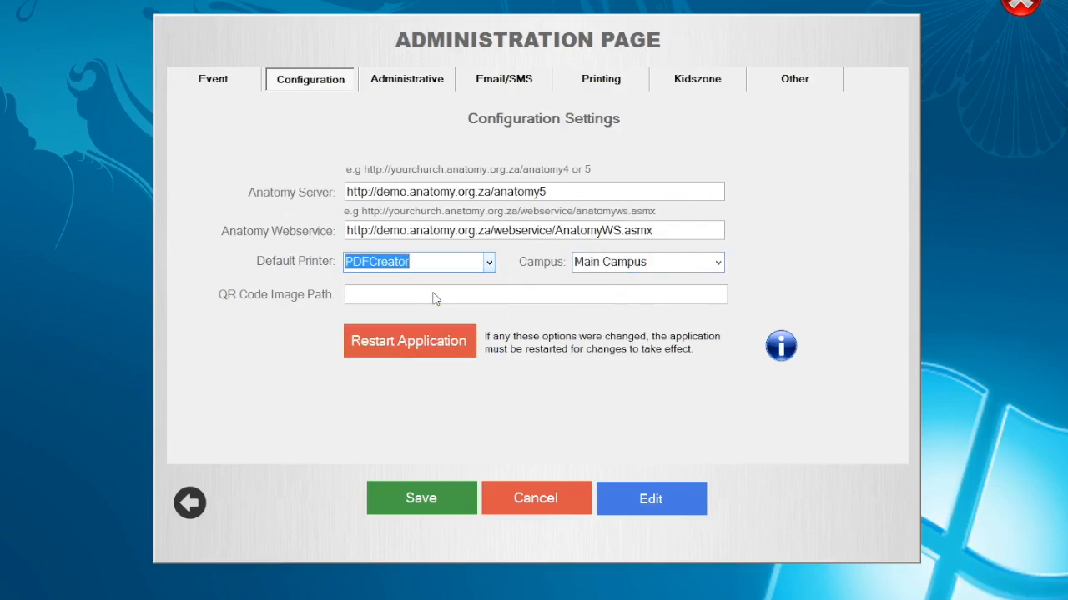
pyautogui.click(421, 497)
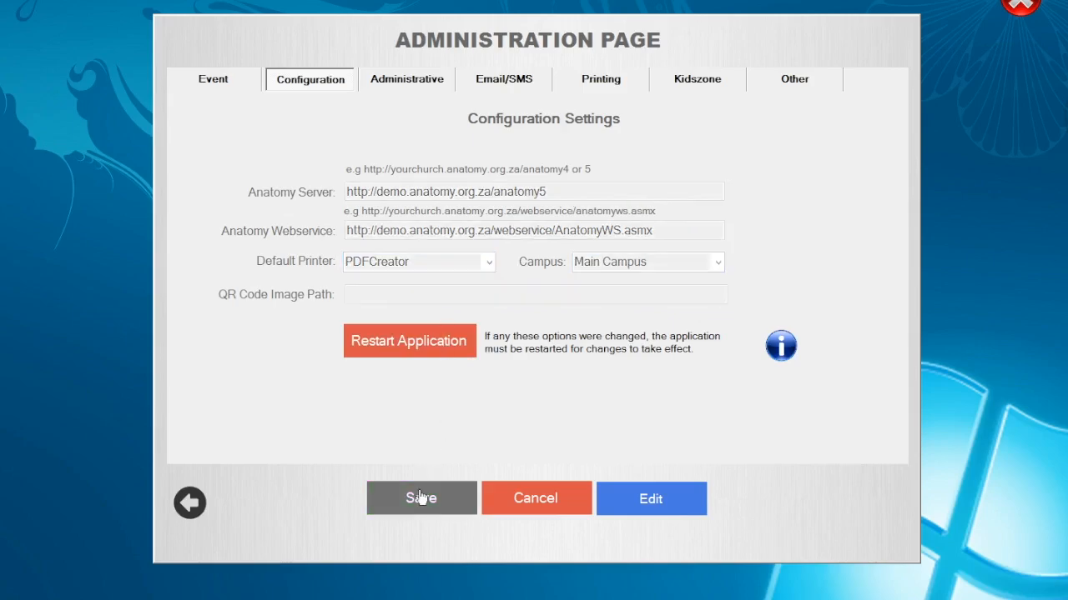
pyautogui.click(417, 348)
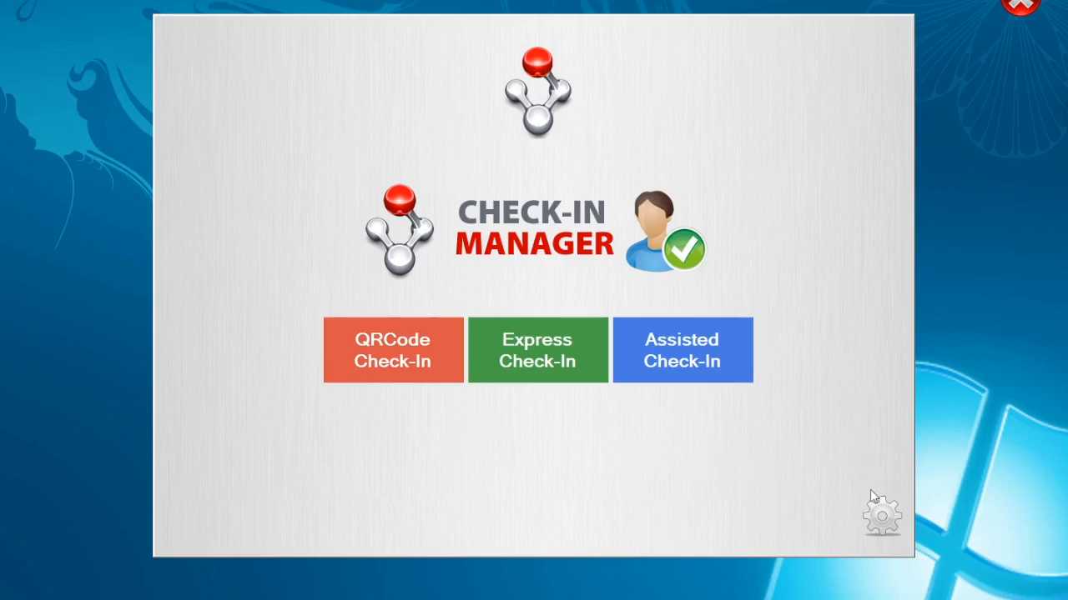
# - Unlock the event settings for editing and examine the event types available for the active event
pyautogui.click(880, 517)
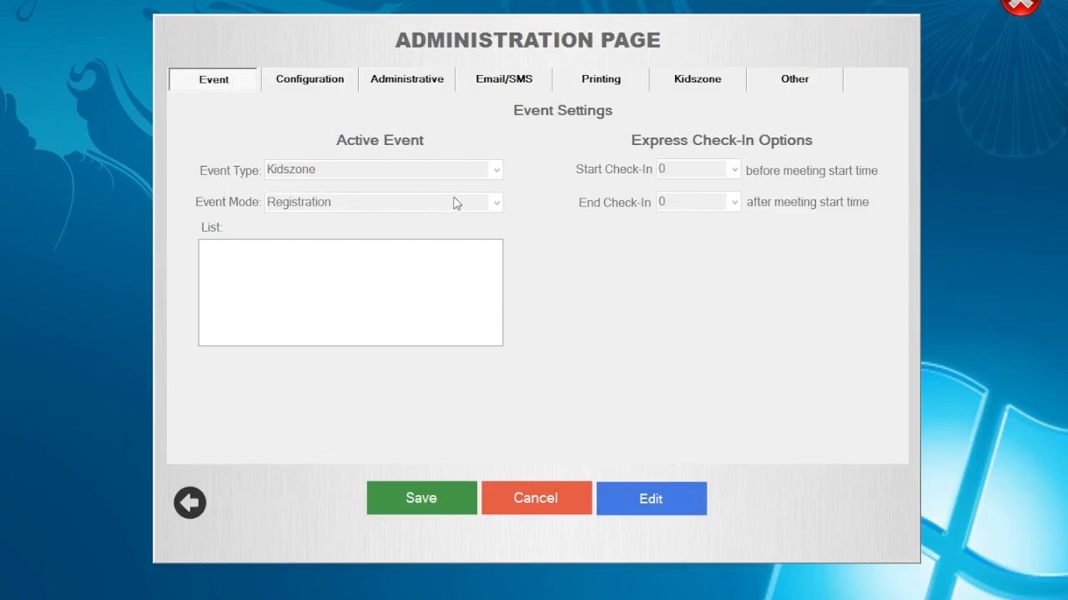
pyautogui.click(643, 500)
pyautogui.click(495, 171)
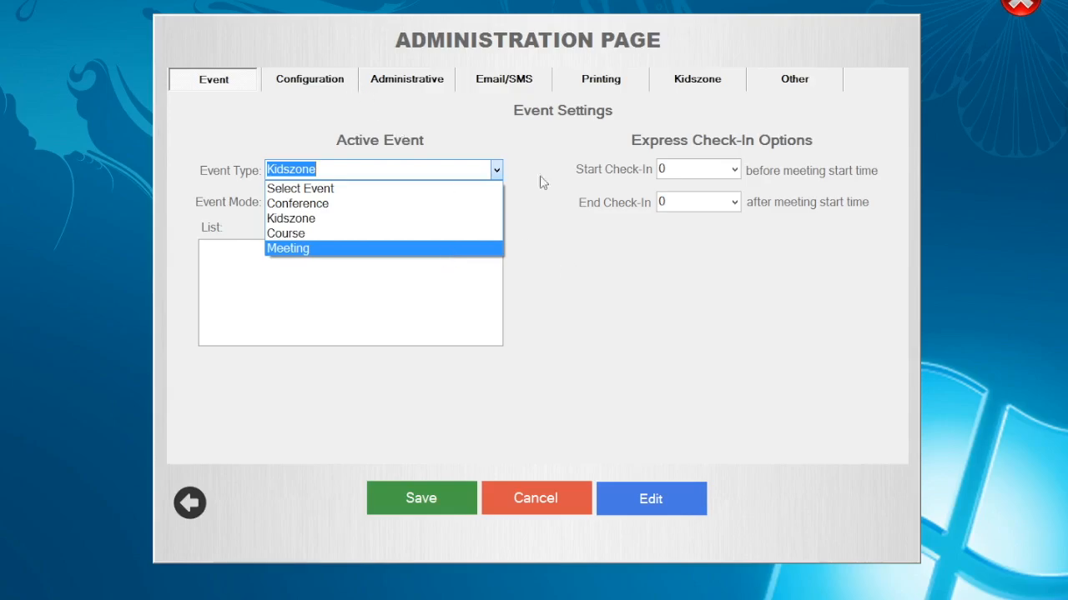
pyautogui.click(644, 170)
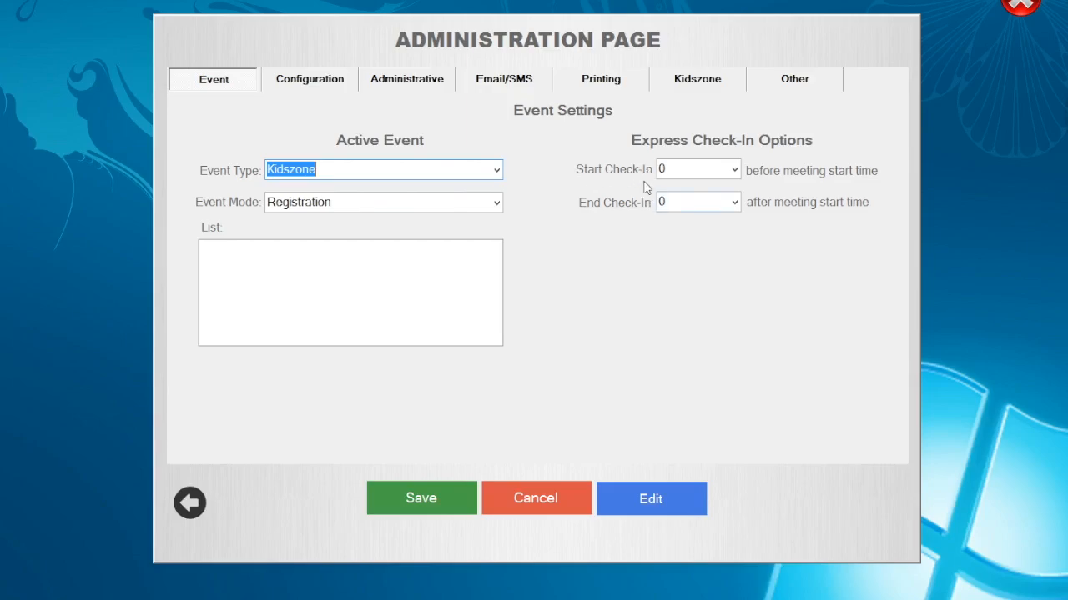
# - Review the Configuration, Administrative, Email/SMS, Printing, Kidszone and Other settings, and return to the event settings
pyautogui.click(321, 85)
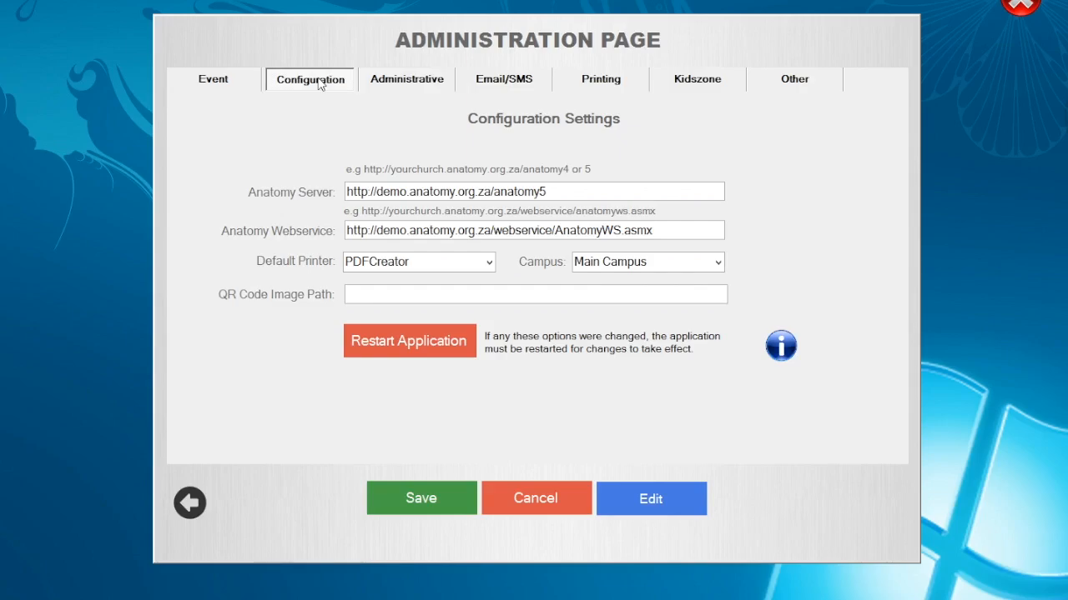
pyautogui.click(412, 84)
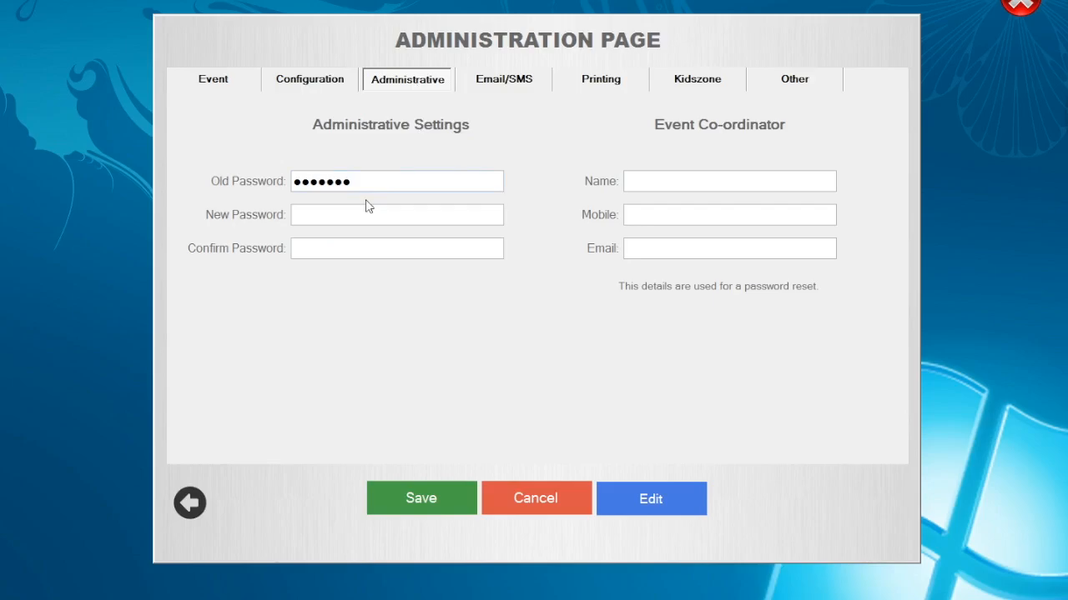
pyautogui.click(515, 87)
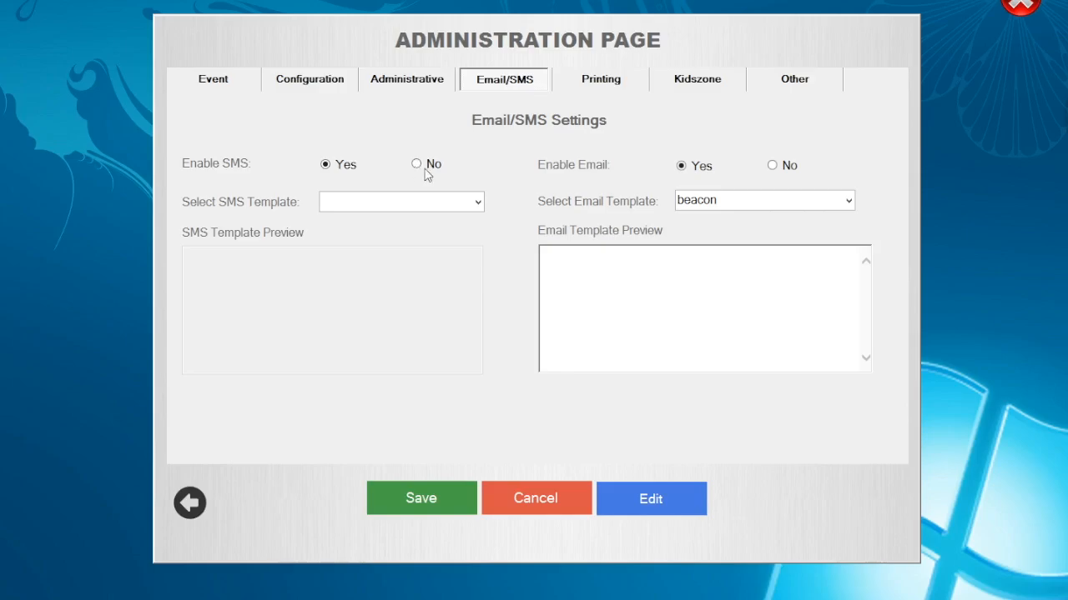
pyautogui.click(605, 81)
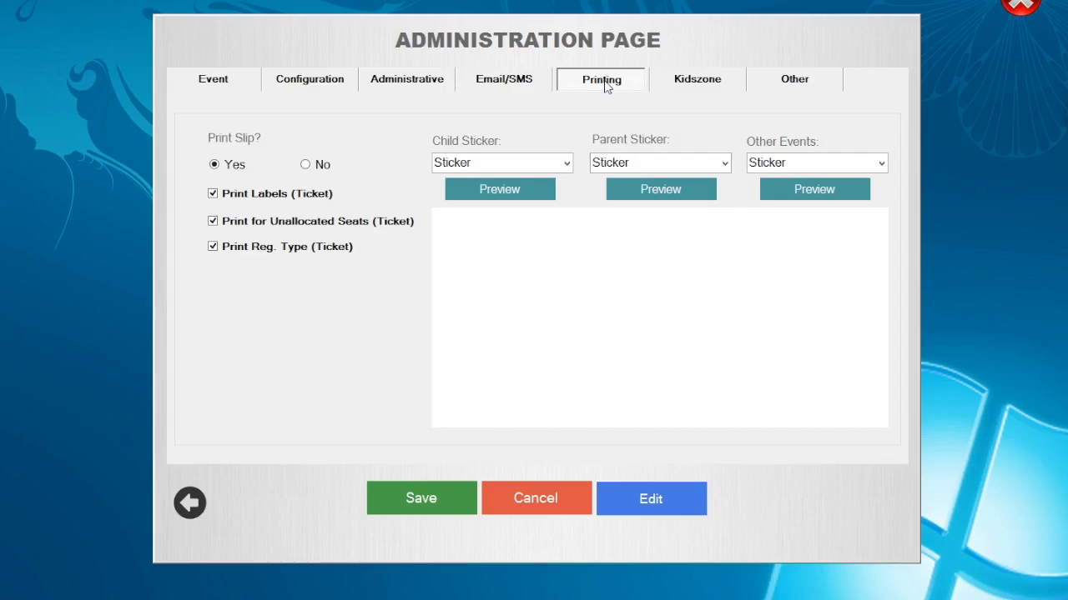
pyautogui.click(698, 88)
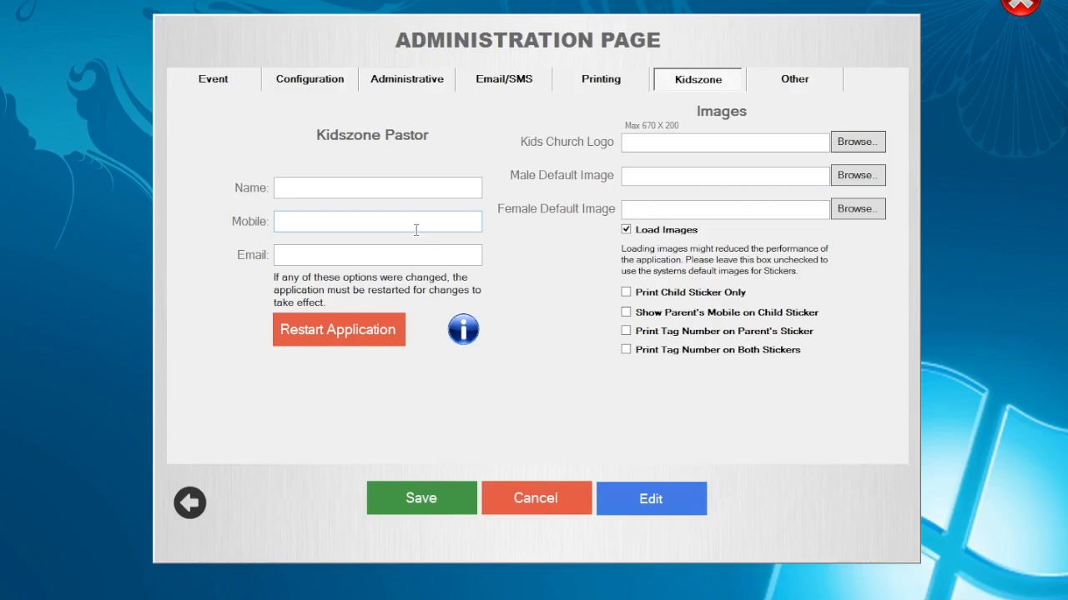
pyautogui.click(792, 80)
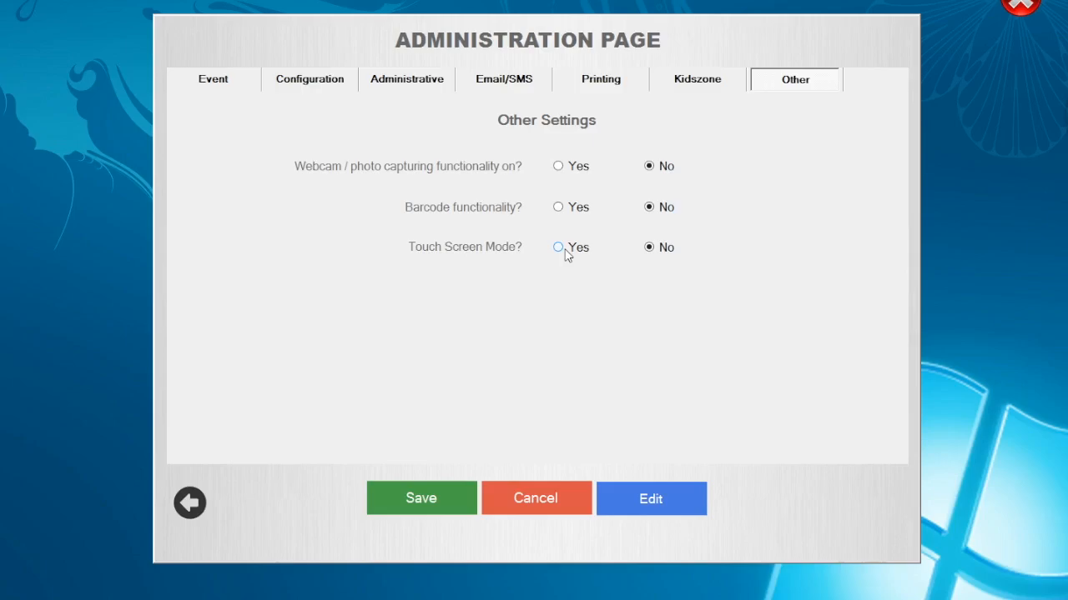
pyautogui.click(232, 91)
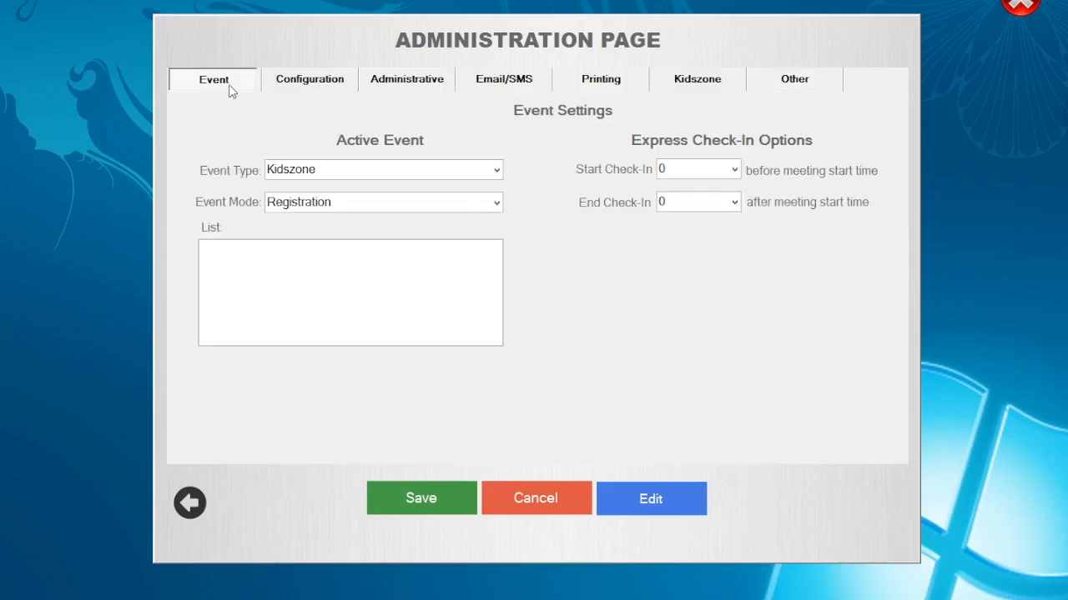